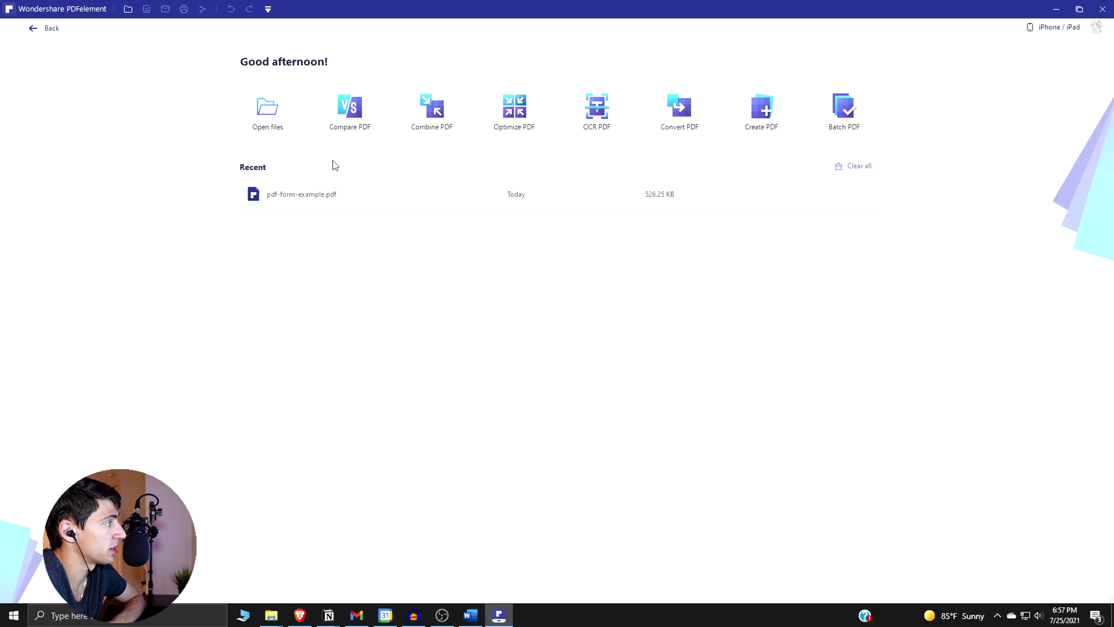
Step: Open pdf-form-example.pdf from the Desktop folder
click(267, 107)
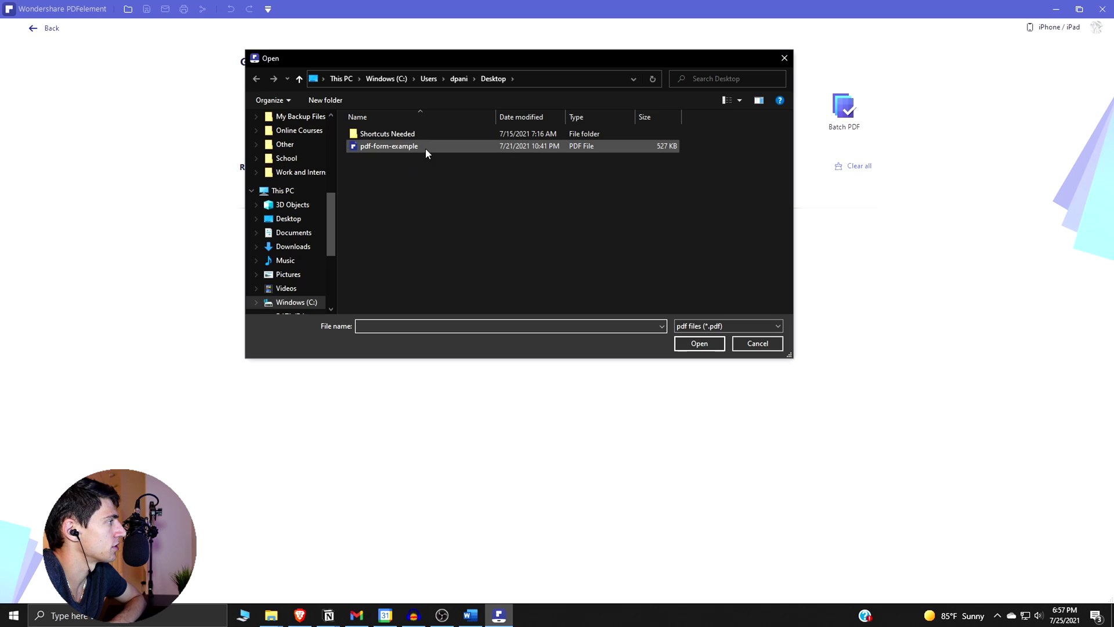
double_click(426, 148)
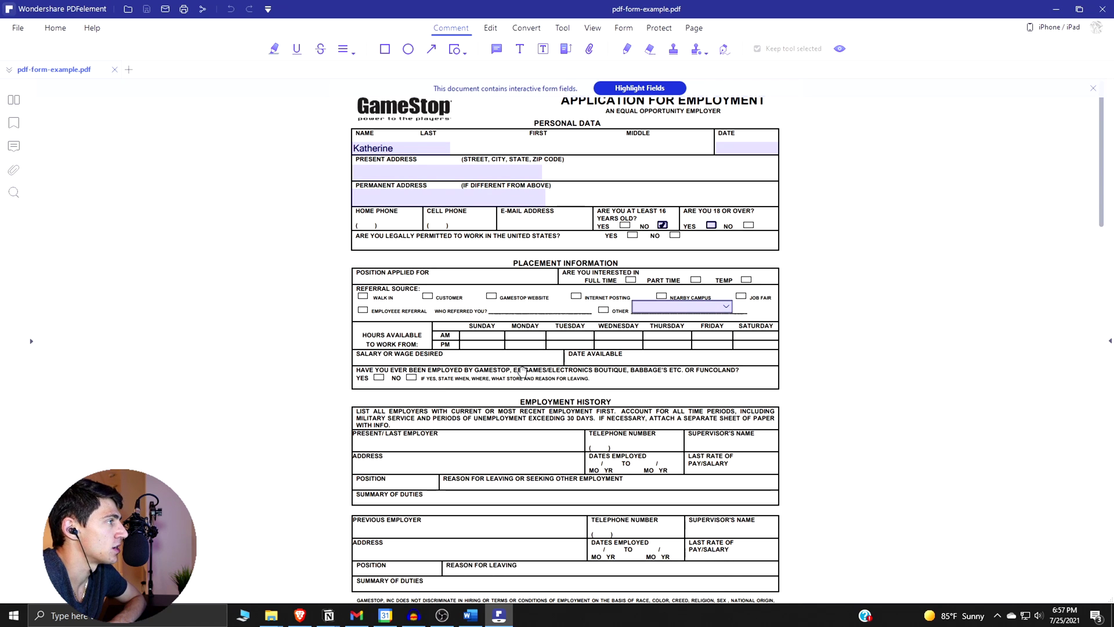
Step: Enter Form editing mode and draw a new text field on the application with the Text Field tool
click(618, 29)
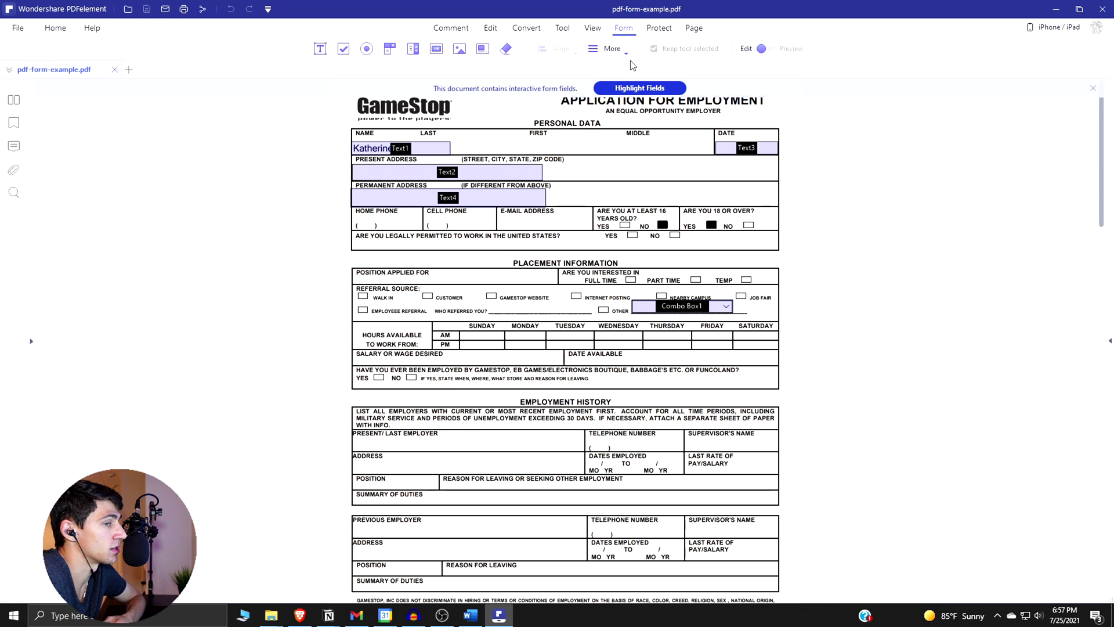
click(317, 51)
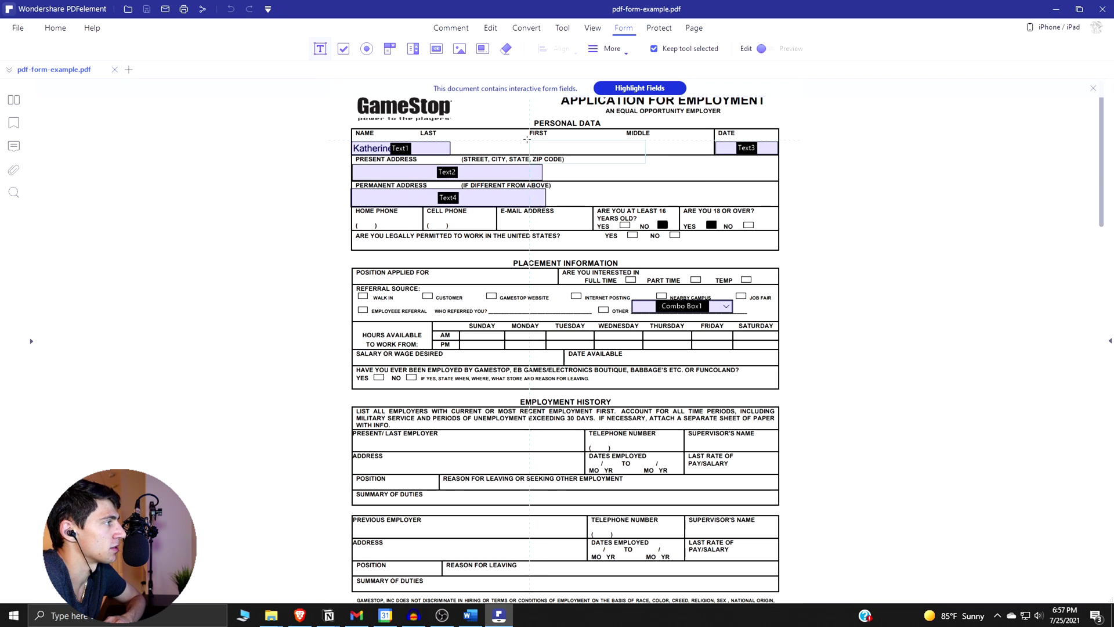
drag(513, 138, 607, 154)
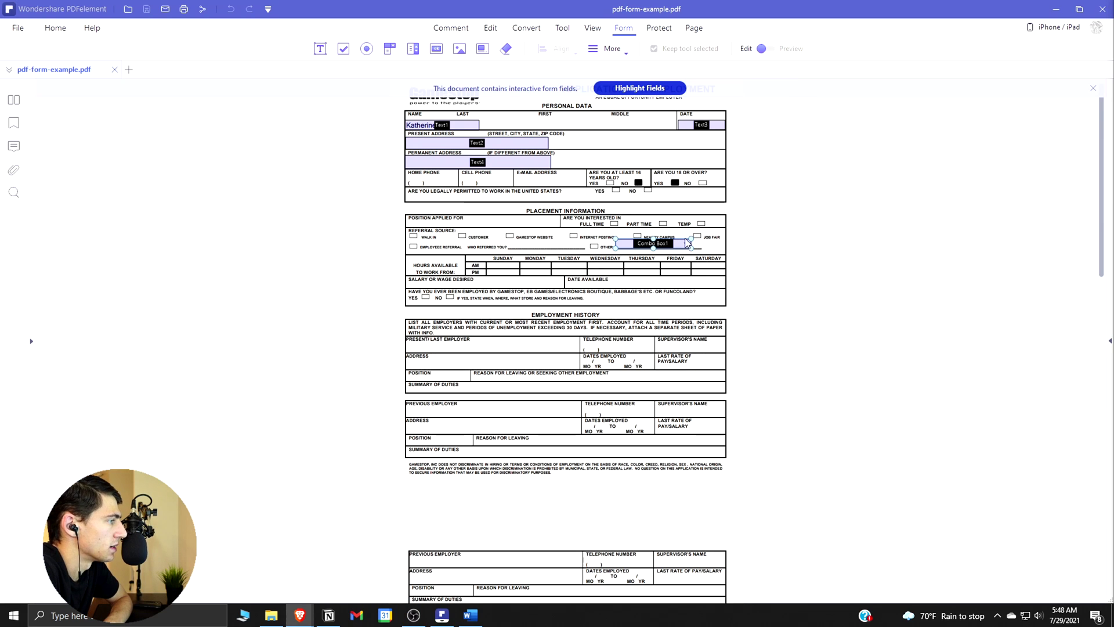
Step: In Combo Box1's Properties, change the name to Dropbox and set the tooltip to 'example tooltip'
double_click(677, 242)
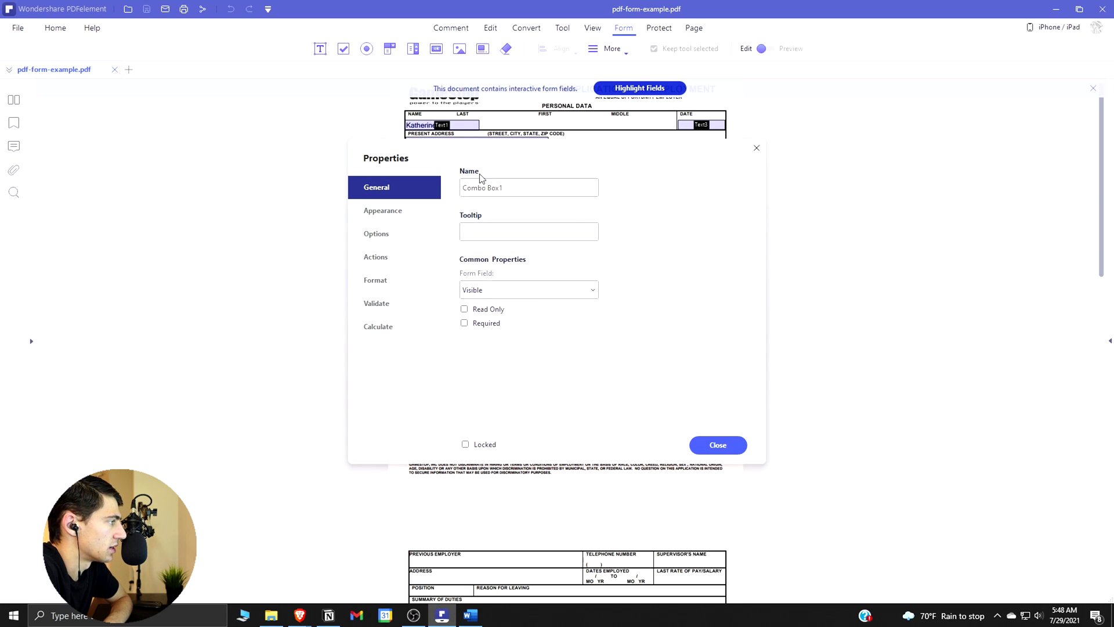
drag(487, 153, 828, 187)
click(874, 212)
key(ctrl+a)
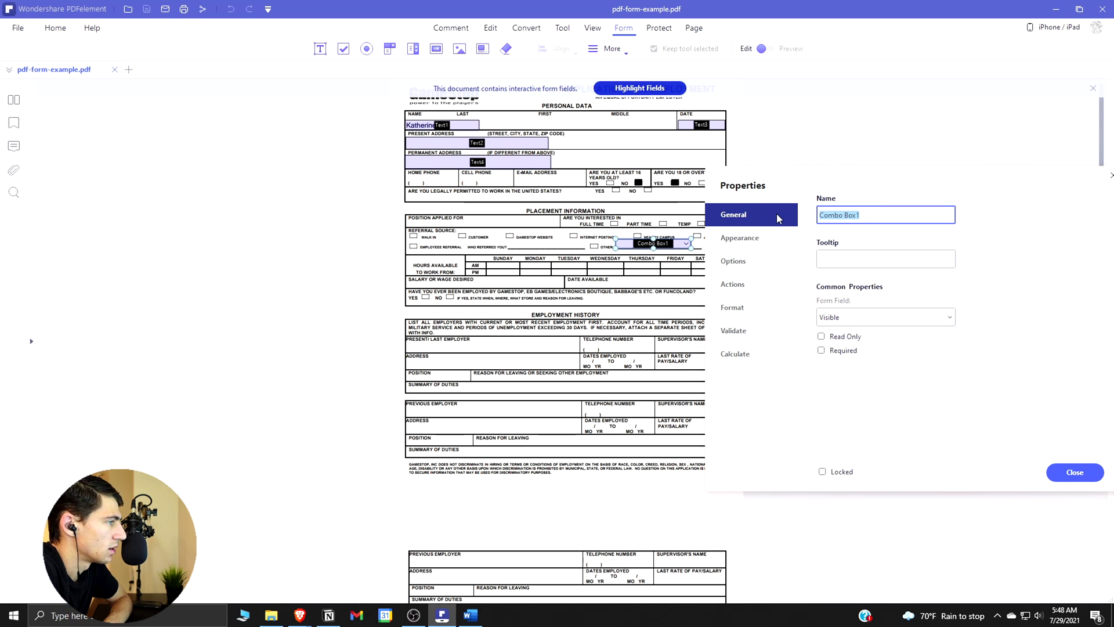
text(Dropbox)
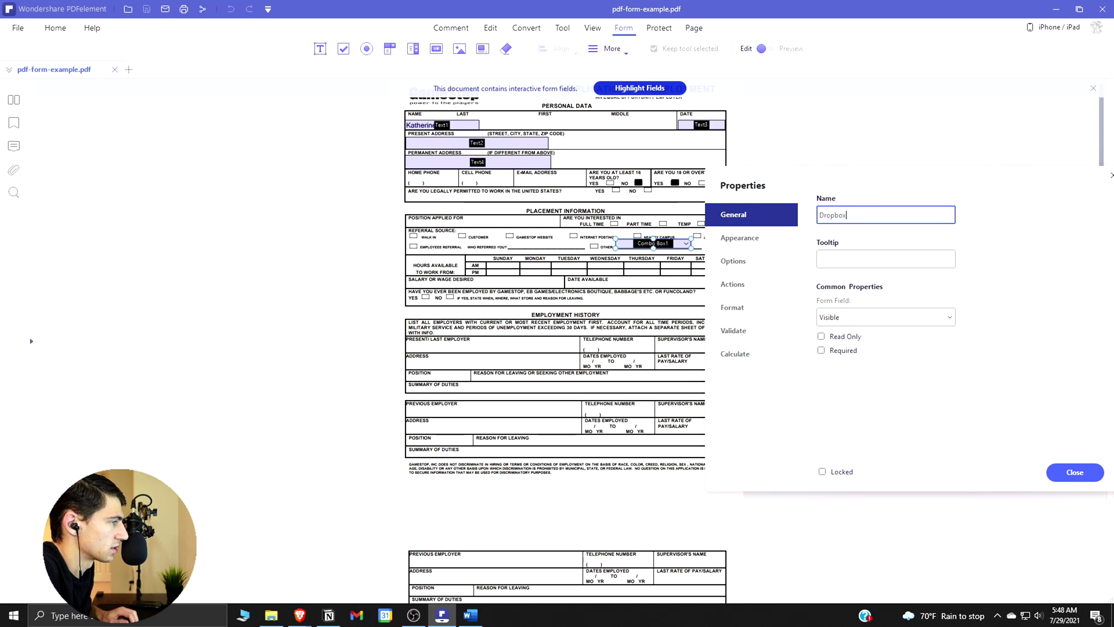
click(857, 263)
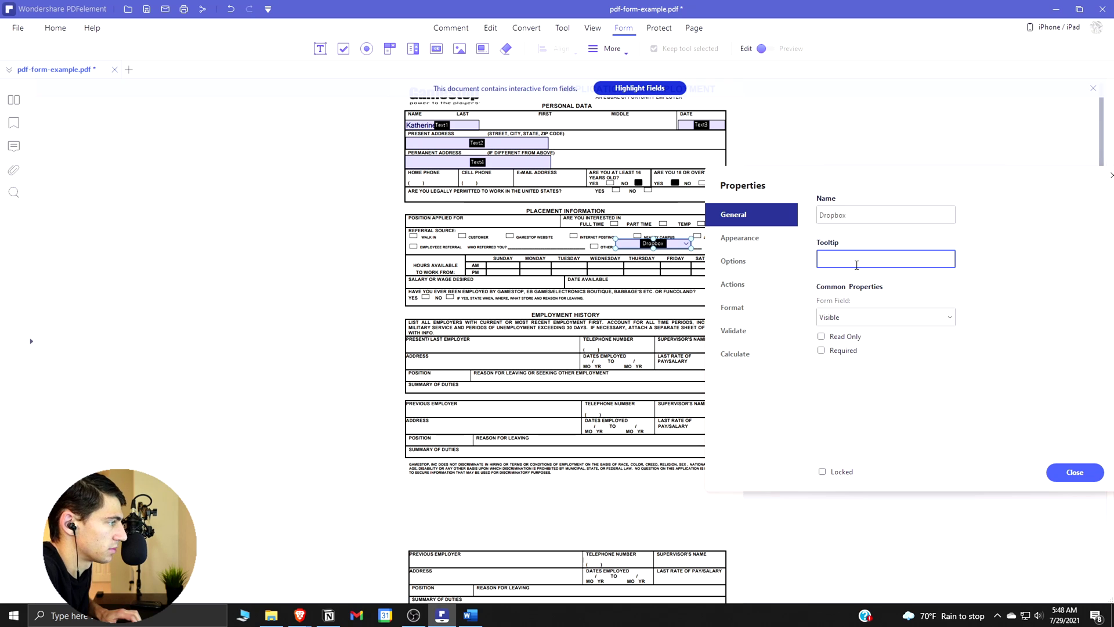
text(example tooltip)
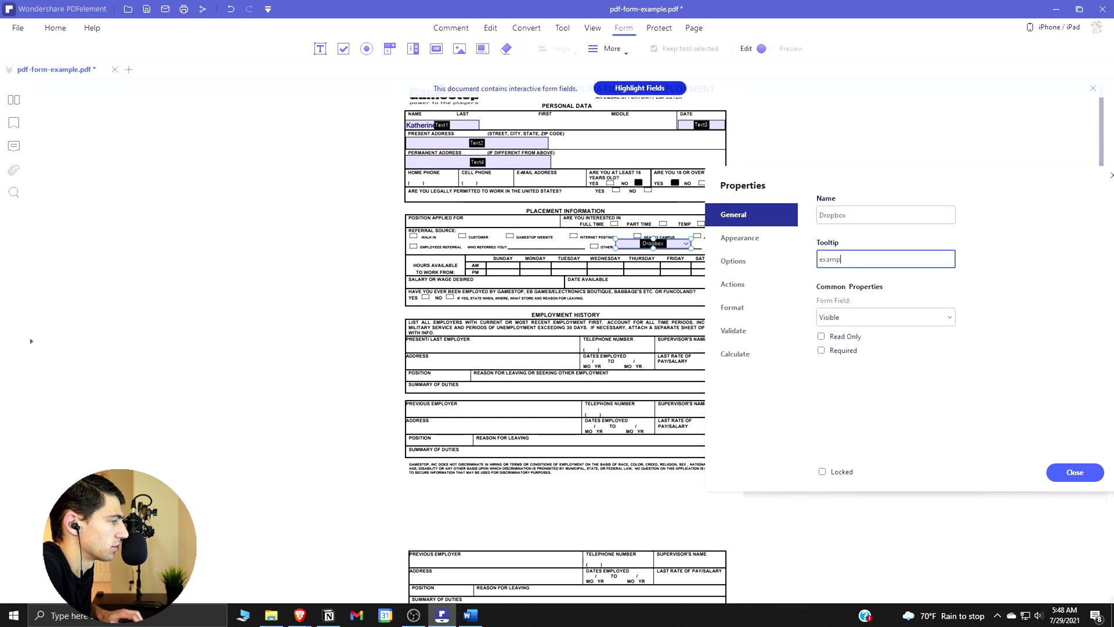
click(754, 237)
Step: Give the Dropbox combo box a Black border color with Thin line thickness
click(891, 239)
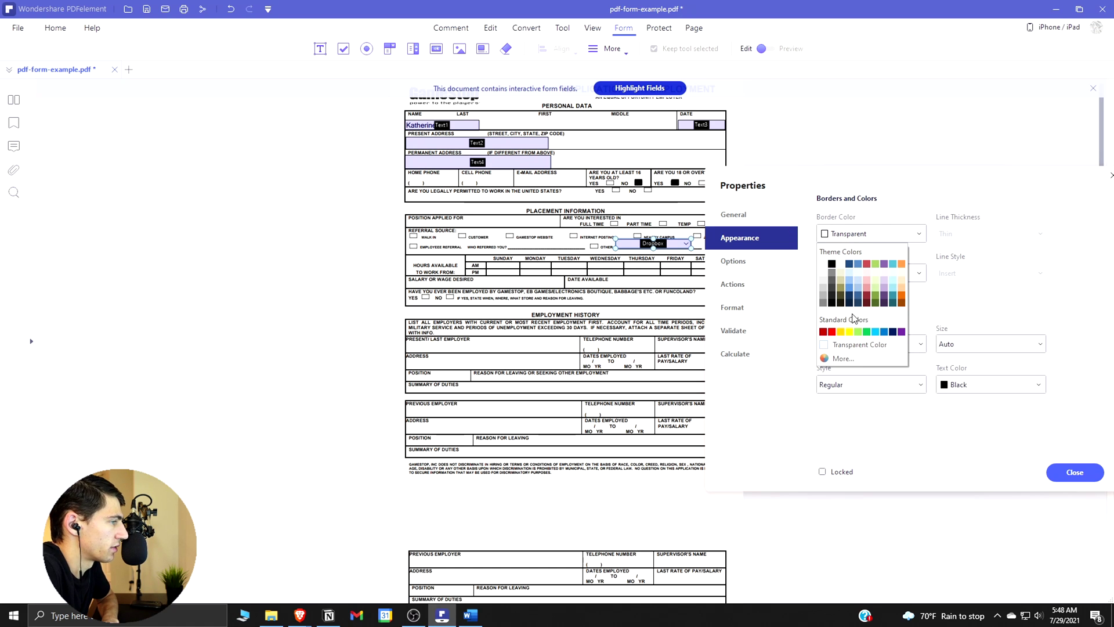
click(831, 264)
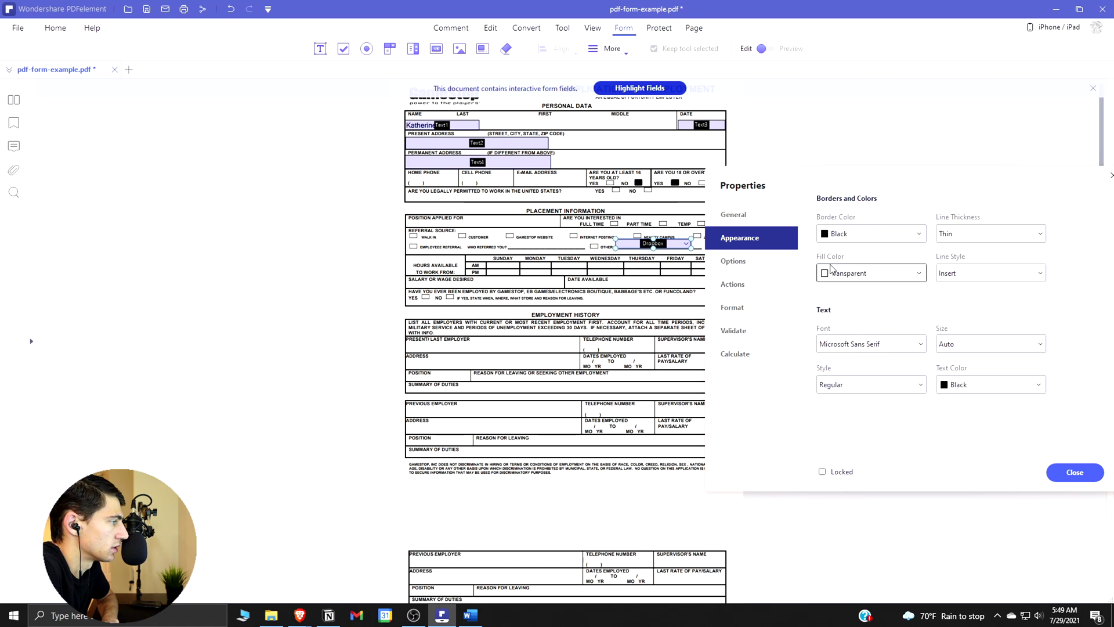
click(957, 232)
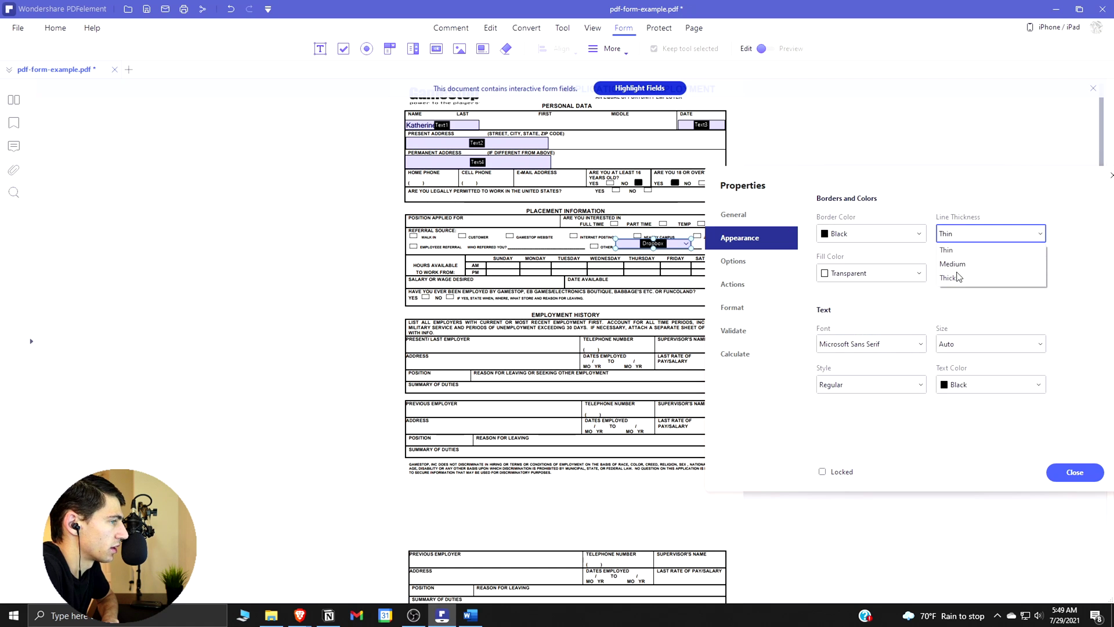
click(864, 299)
Step: Review the fill color choices and the combo box's list item Options
click(869, 276)
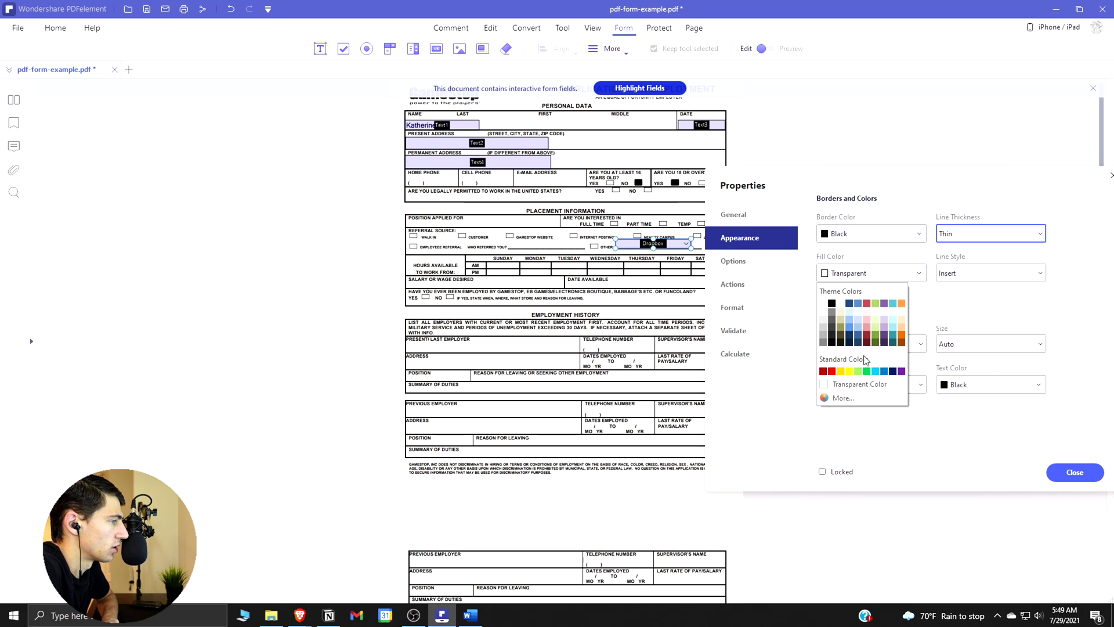
click(767, 270)
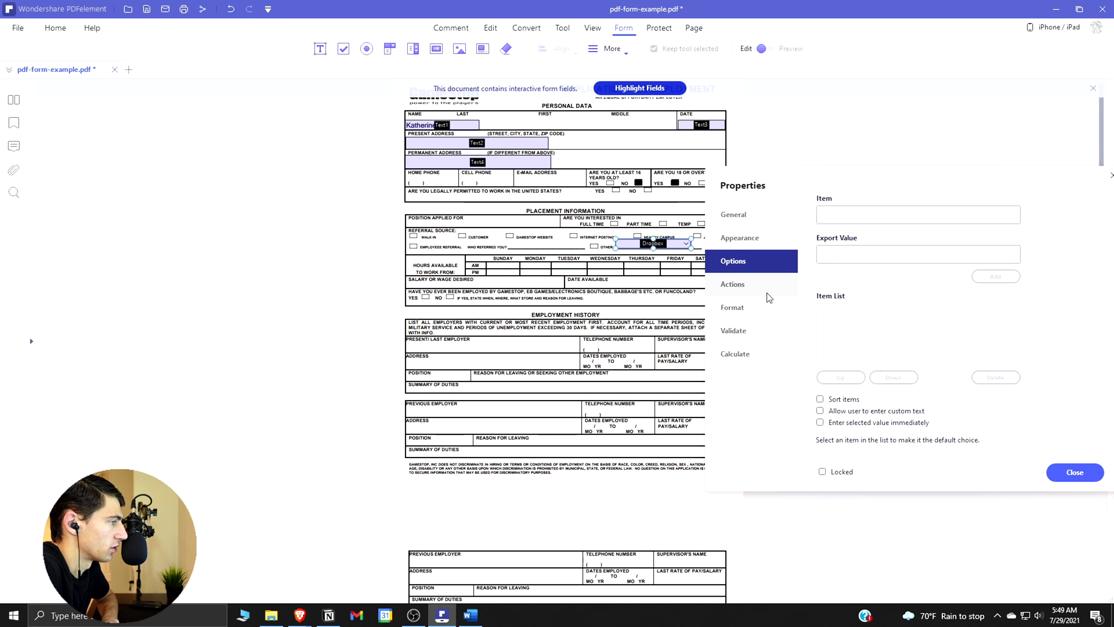
click(823, 215)
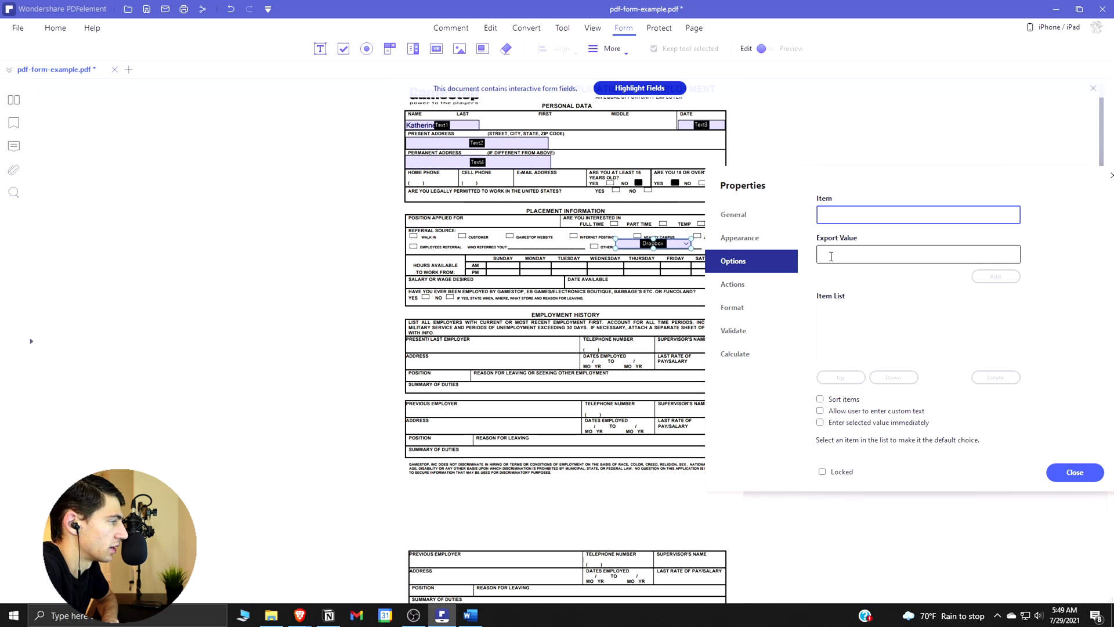
click(742, 284)
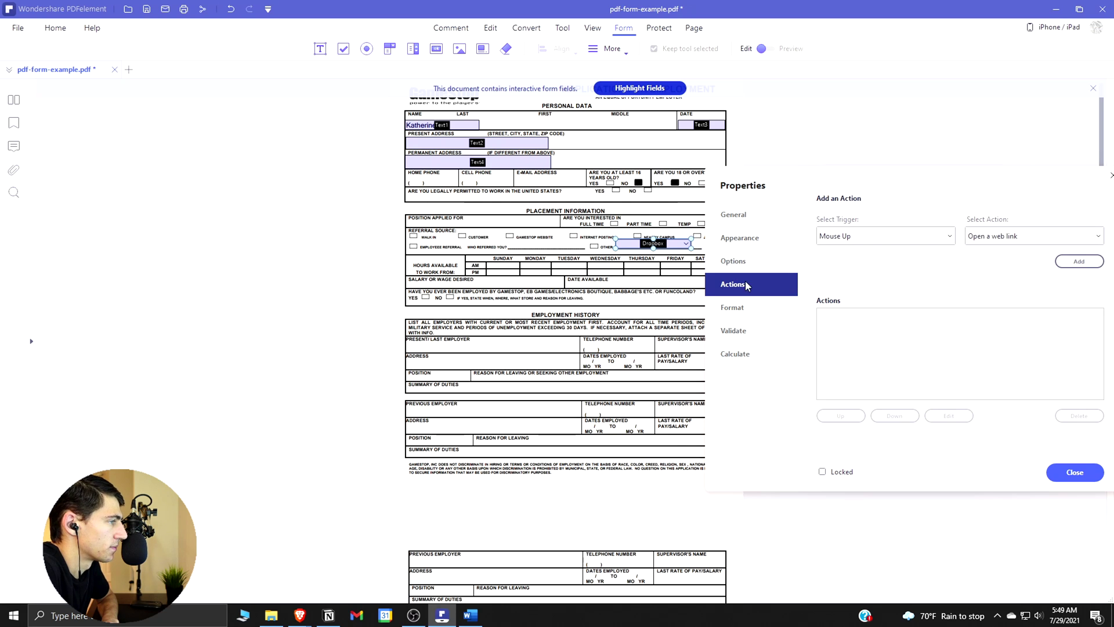
Step: Keep Mouse Up as the action trigger, leave Format, Validate and Calculate at defaults, and close Properties
click(896, 239)
click(886, 212)
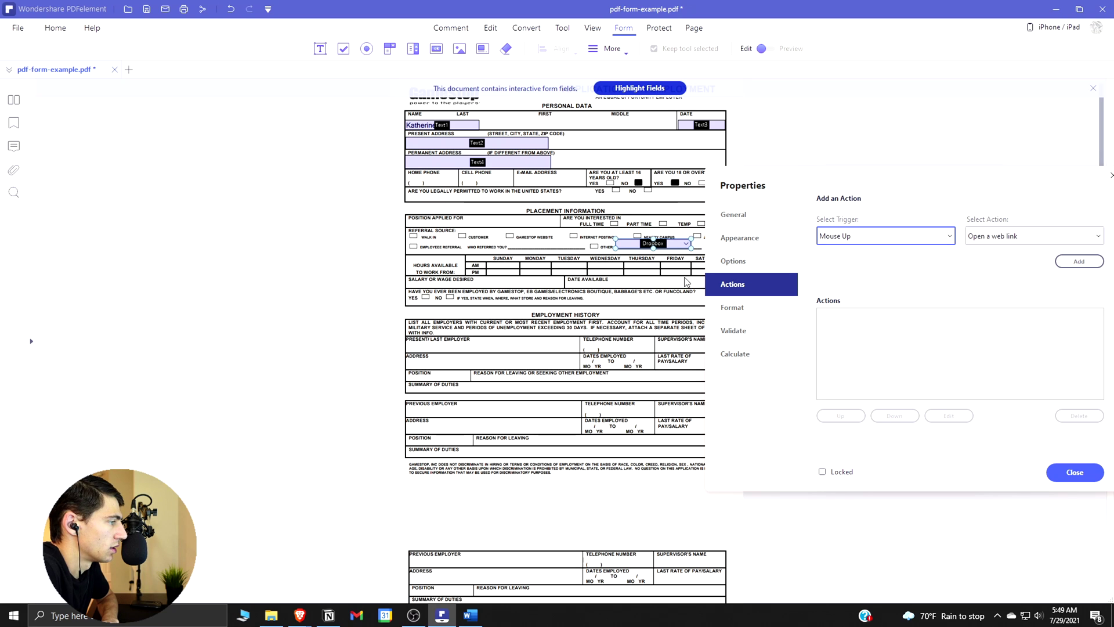
click(770, 318)
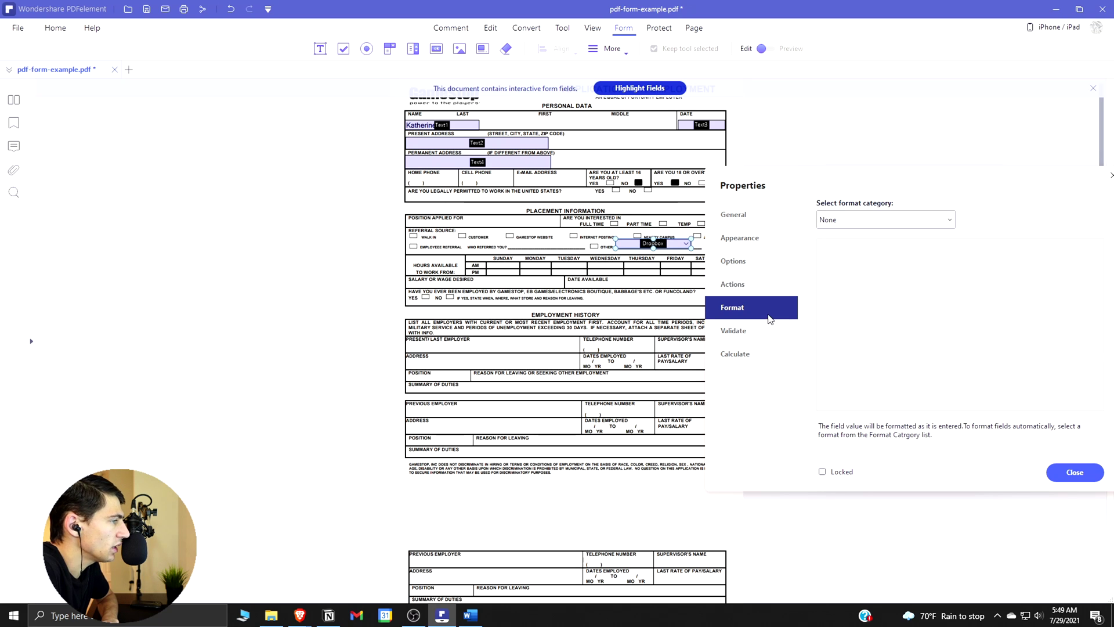
click(910, 228)
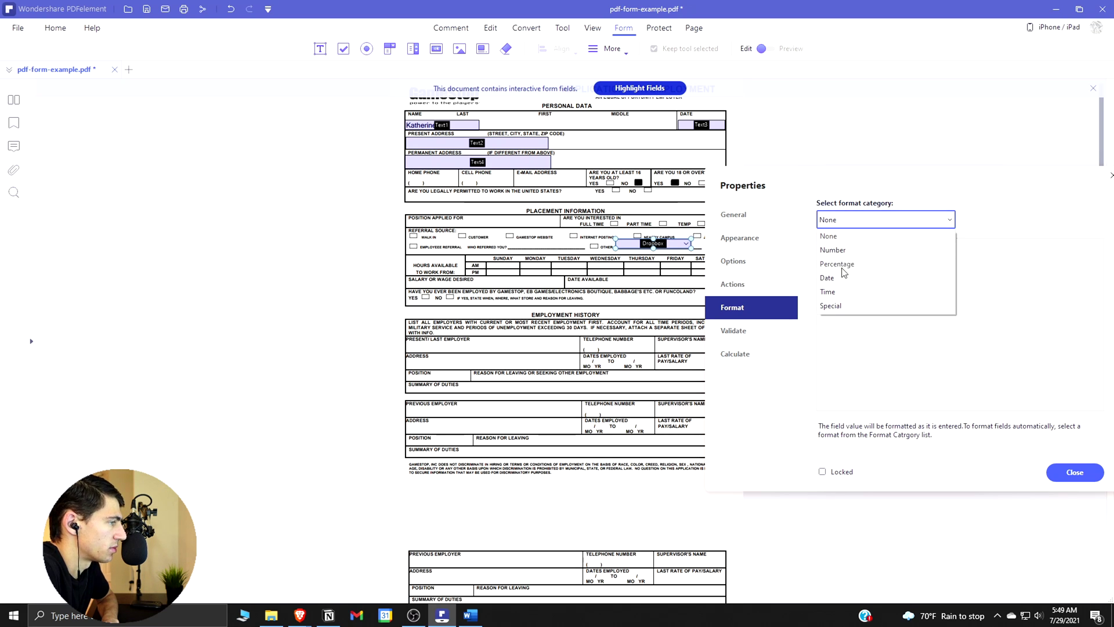
click(765, 330)
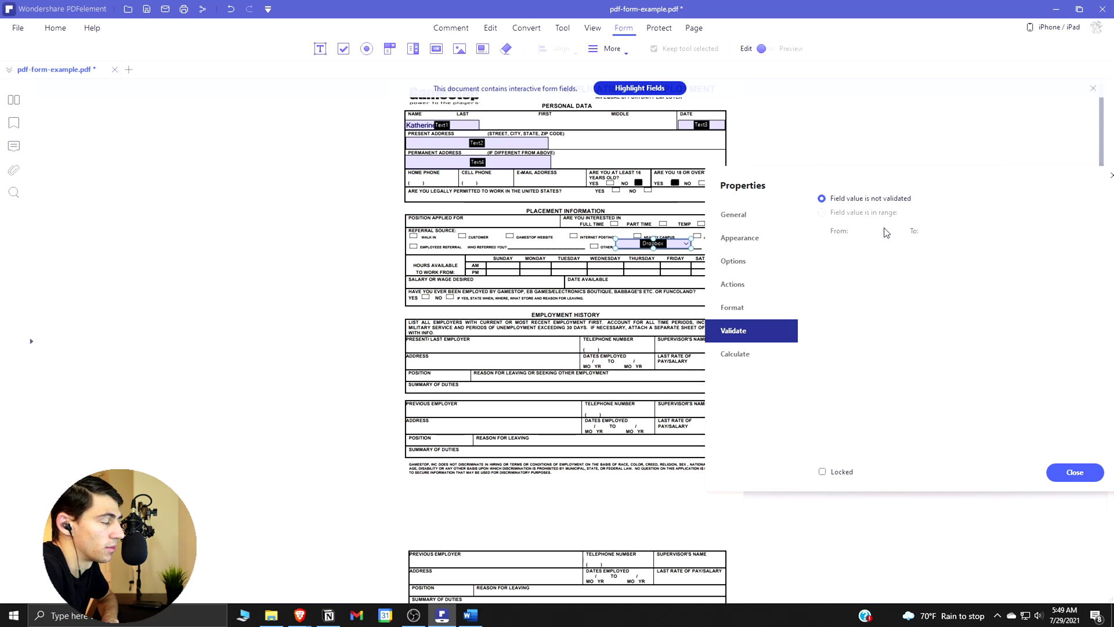
click(735, 354)
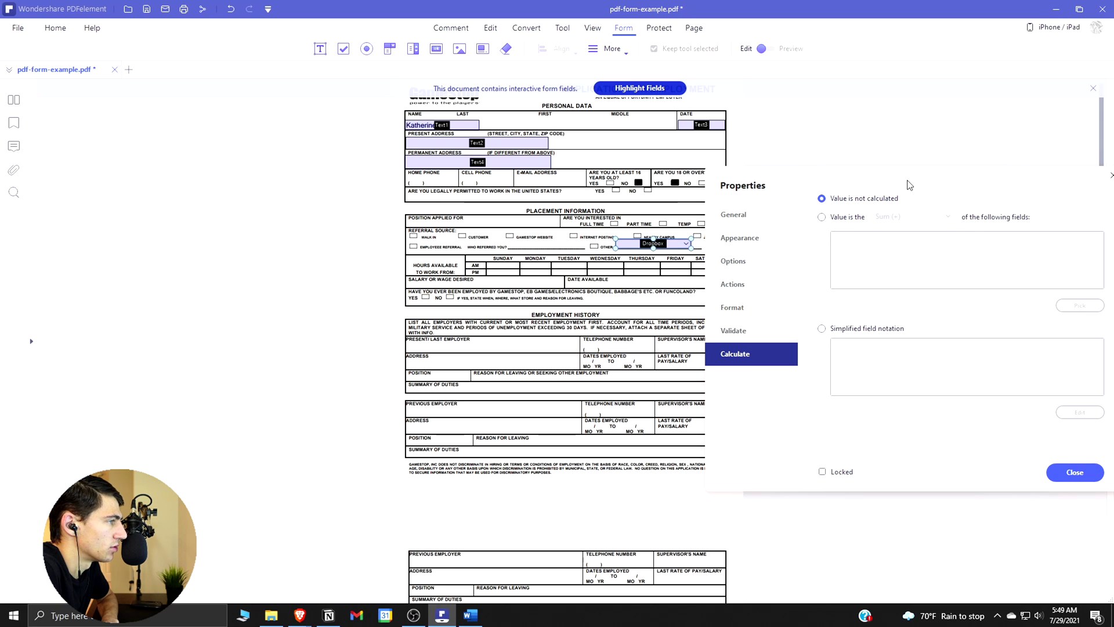
drag(905, 182, 861, 165)
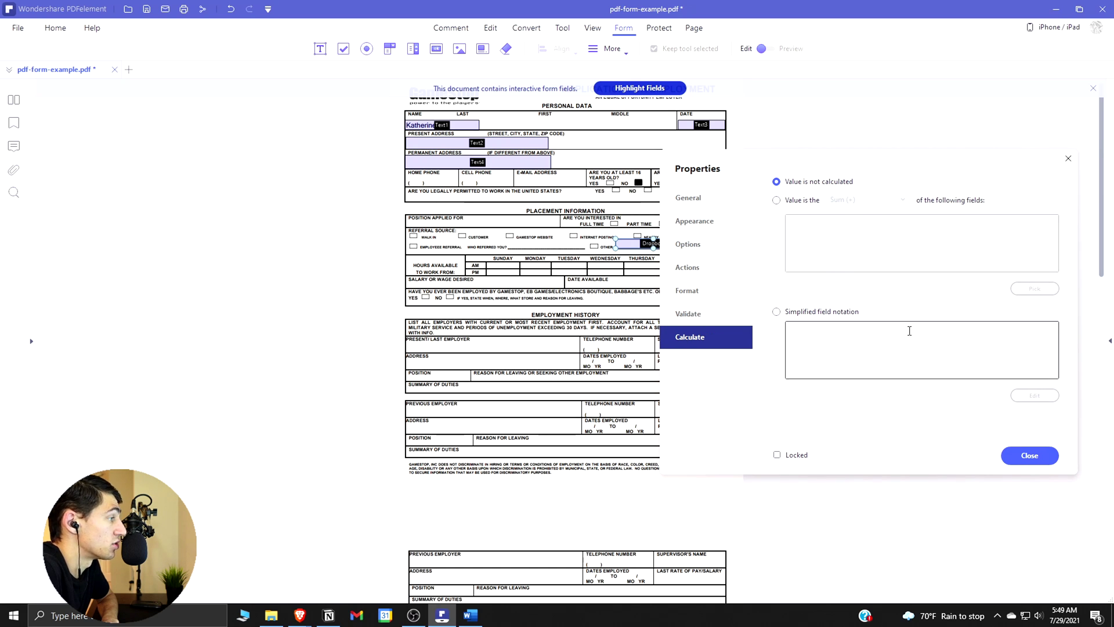
click(1006, 451)
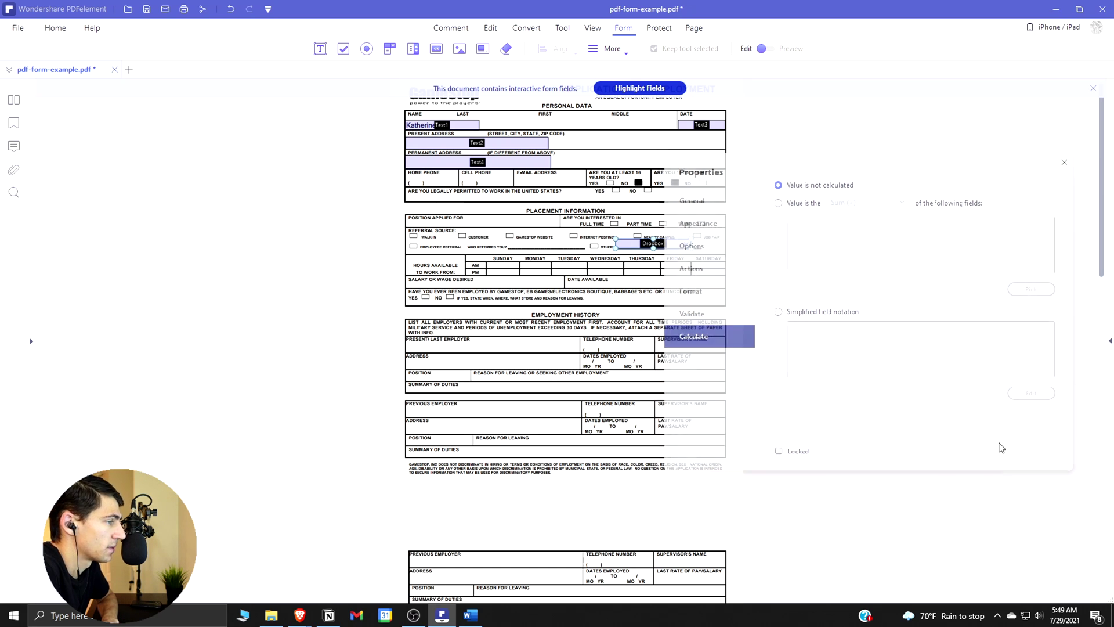
Step: In Preview mode, complete the applicant's full name and enter the date 07/29/21
click(764, 51)
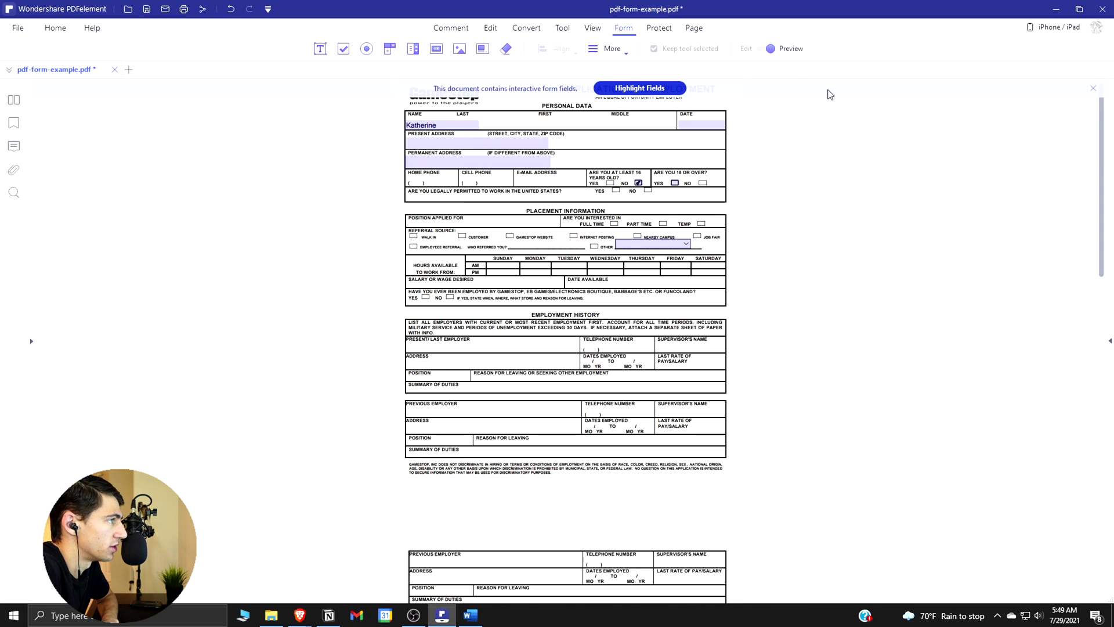
scroll(562, 207, up, 1)
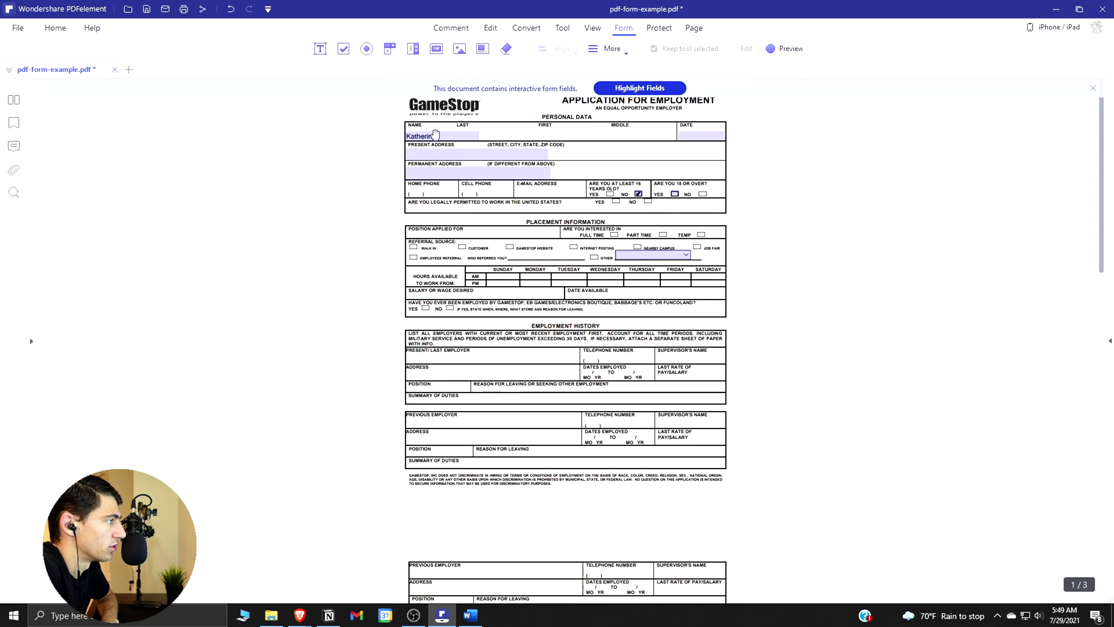
double_click(445, 140)
click(447, 139)
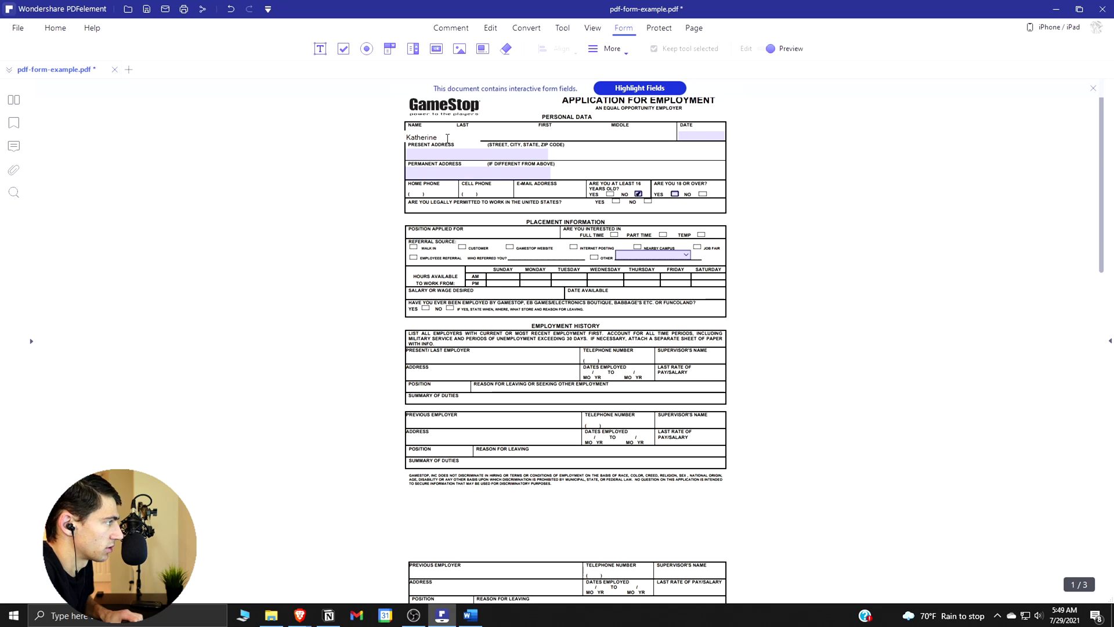
text(Johnson)
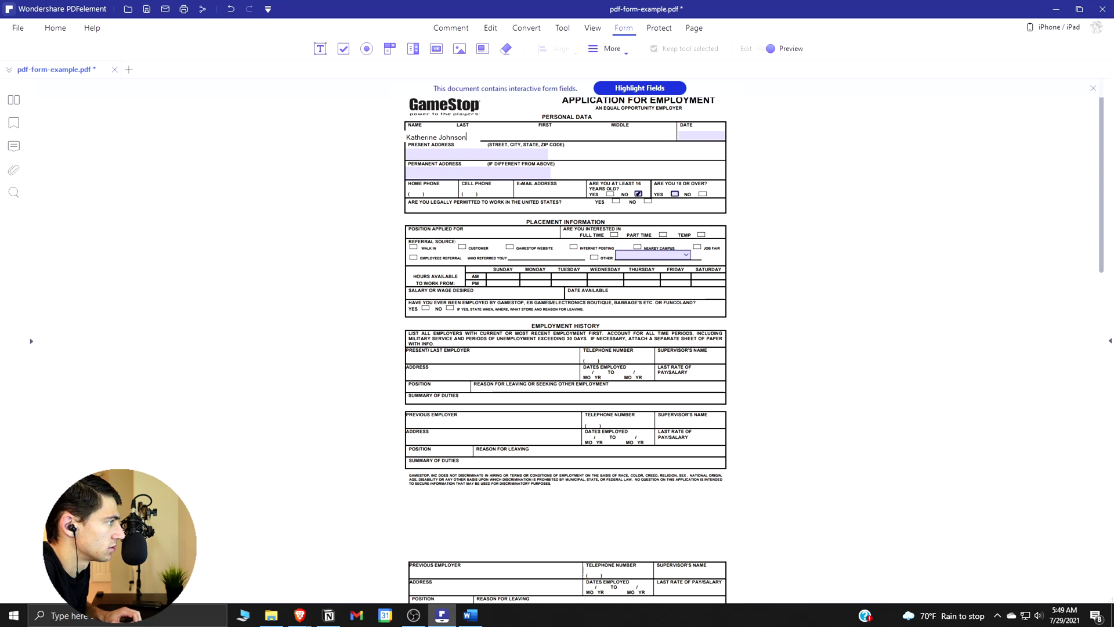
click(709, 137)
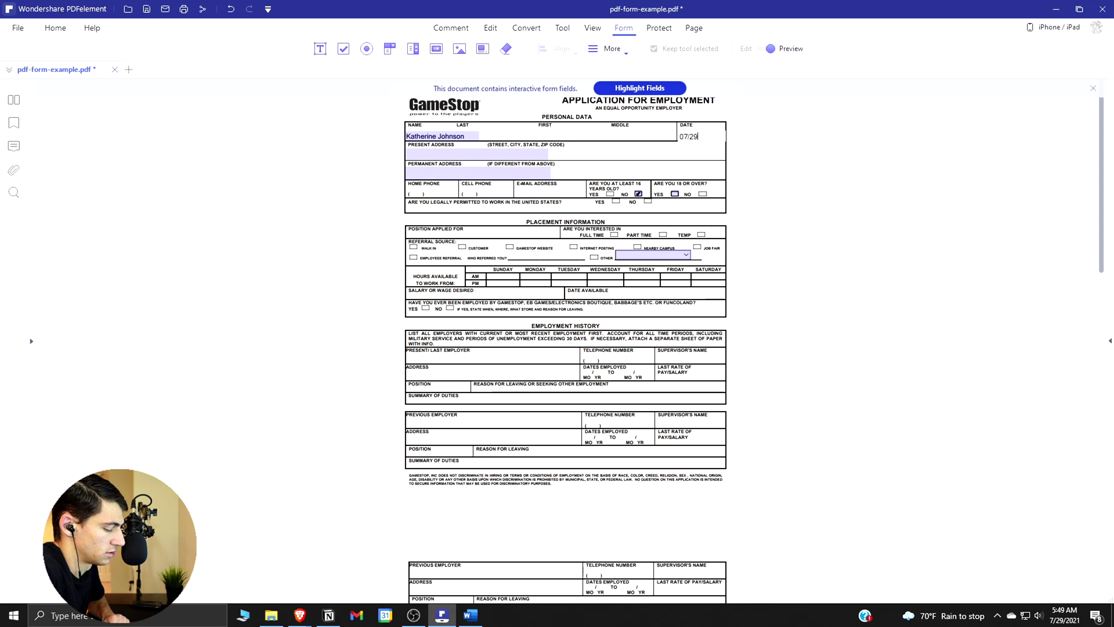
click(440, 156)
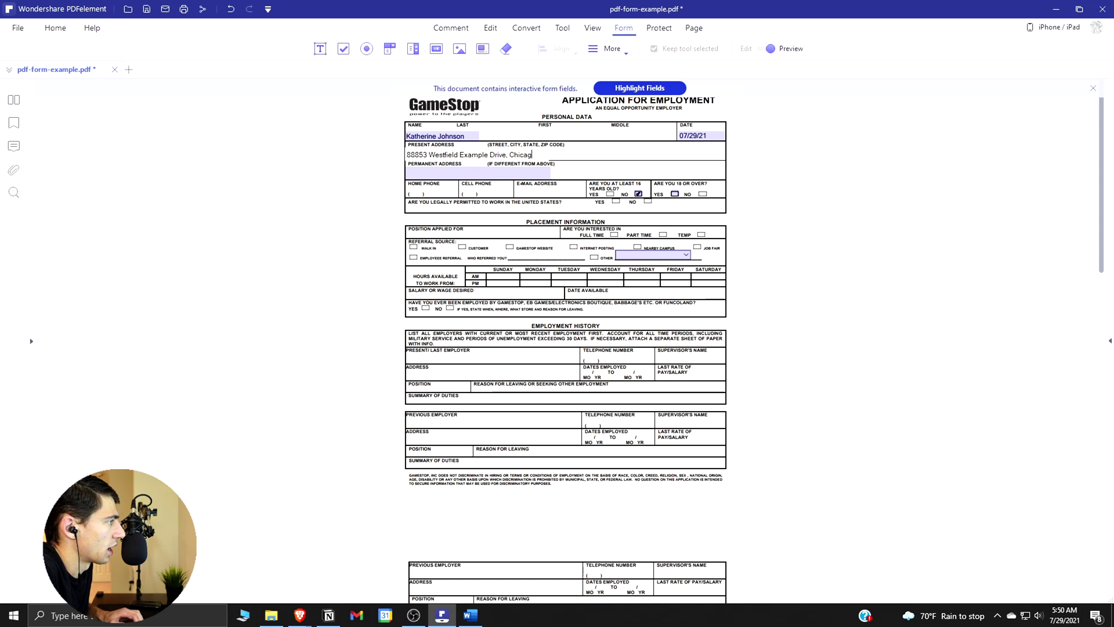
Step: Finish the Present Address with the ZIP code and leave the field
text(, 5)
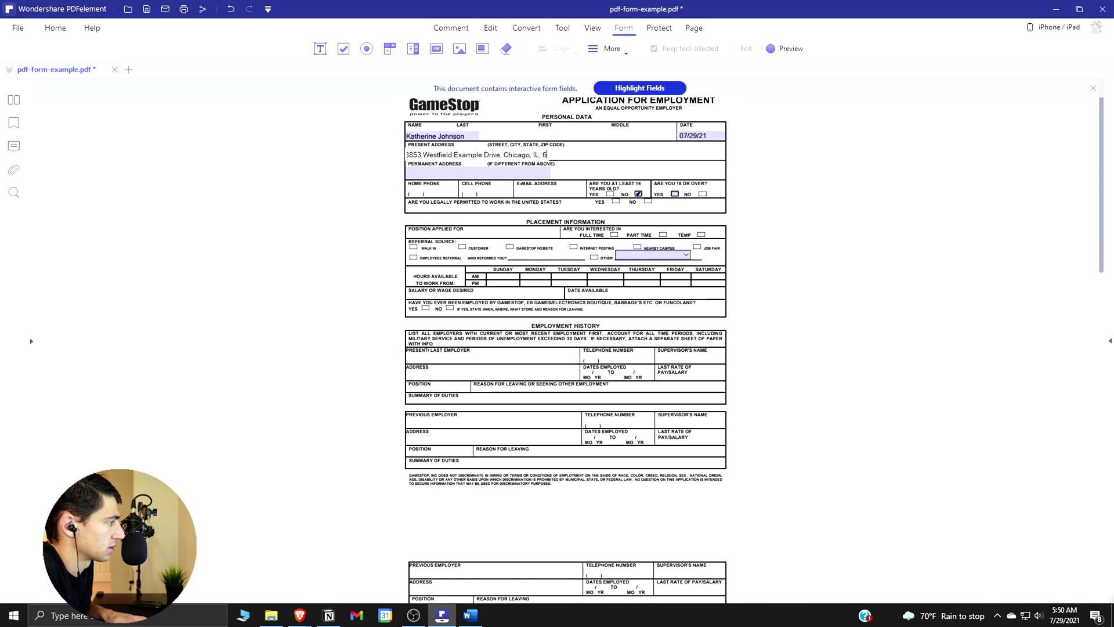
text(06)
text(06)
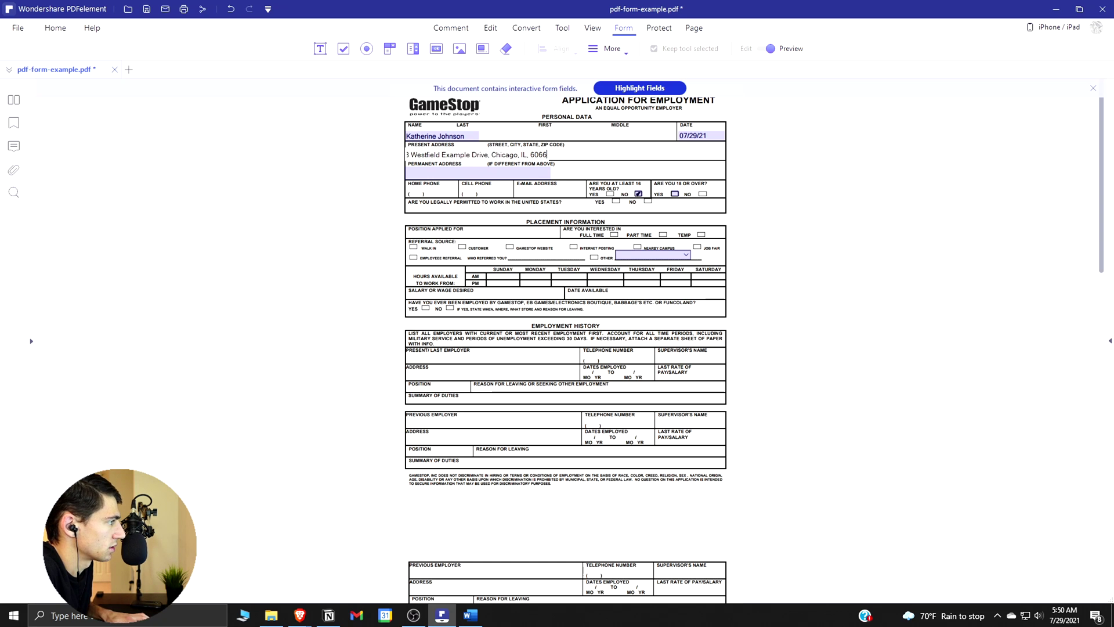
key(Tab)
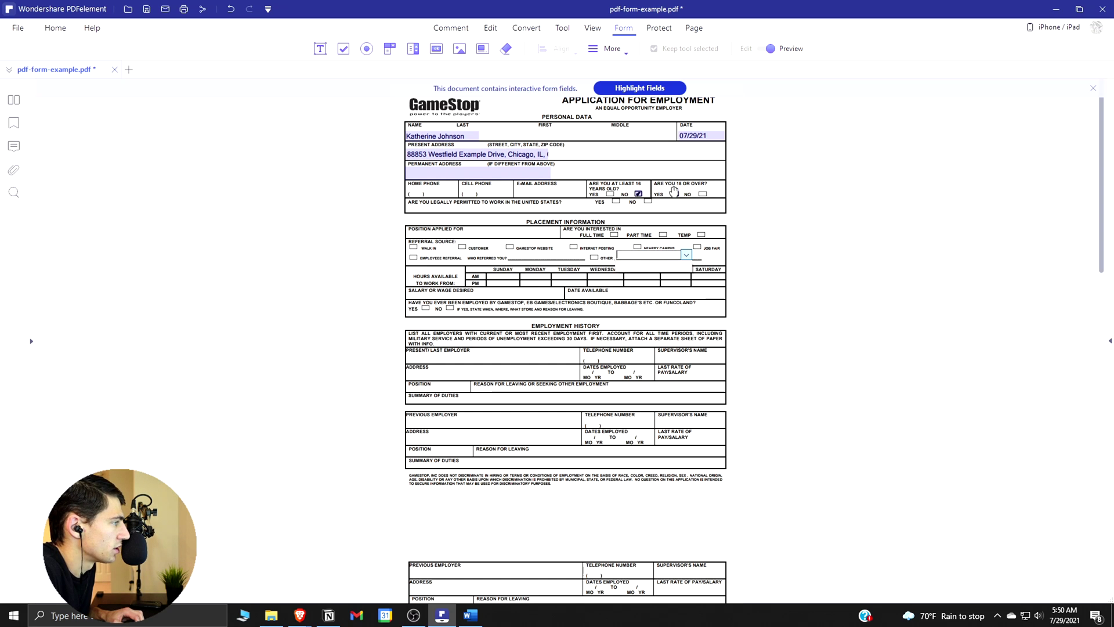
Step: Tick YES for 'Are you 18 or over?' and review the filled form
click(673, 193)
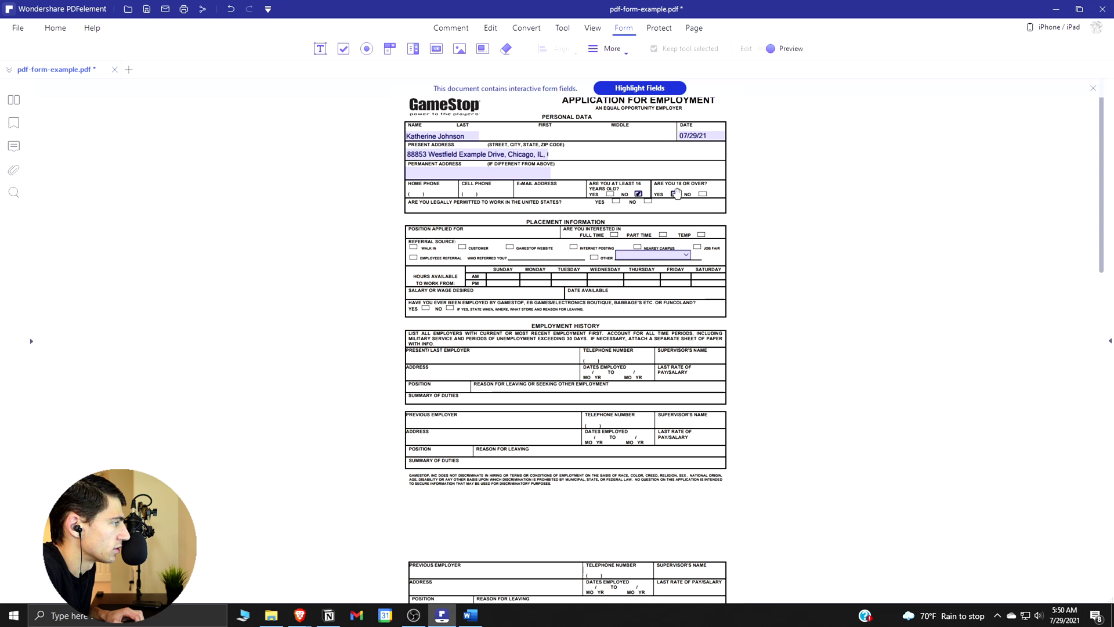
scroll(676, 334, down, 8)
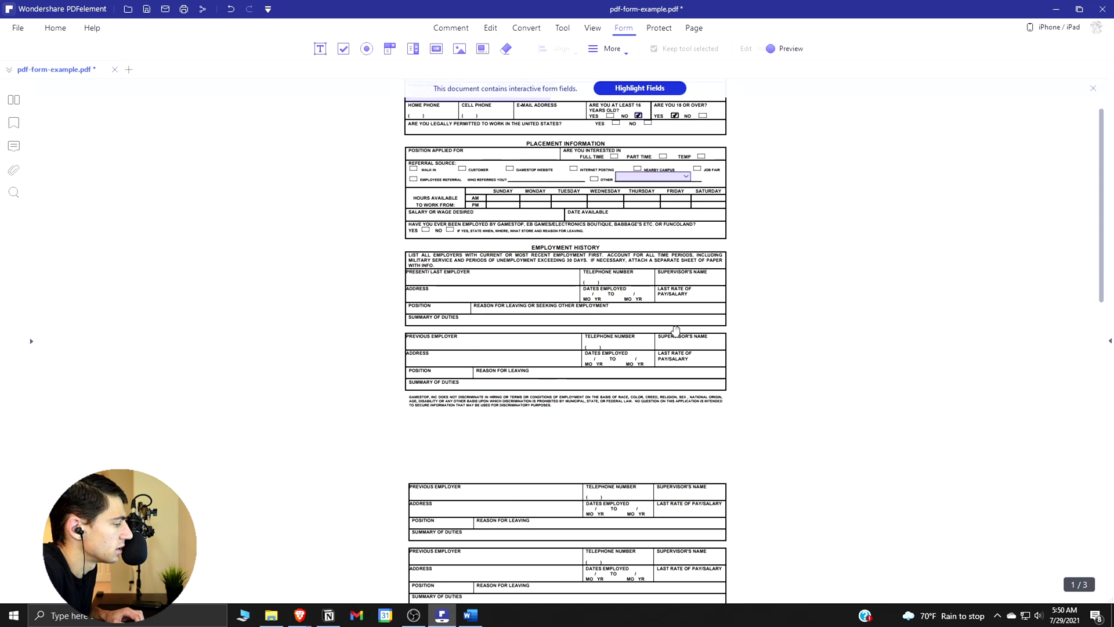
scroll(676, 335, up, 8)
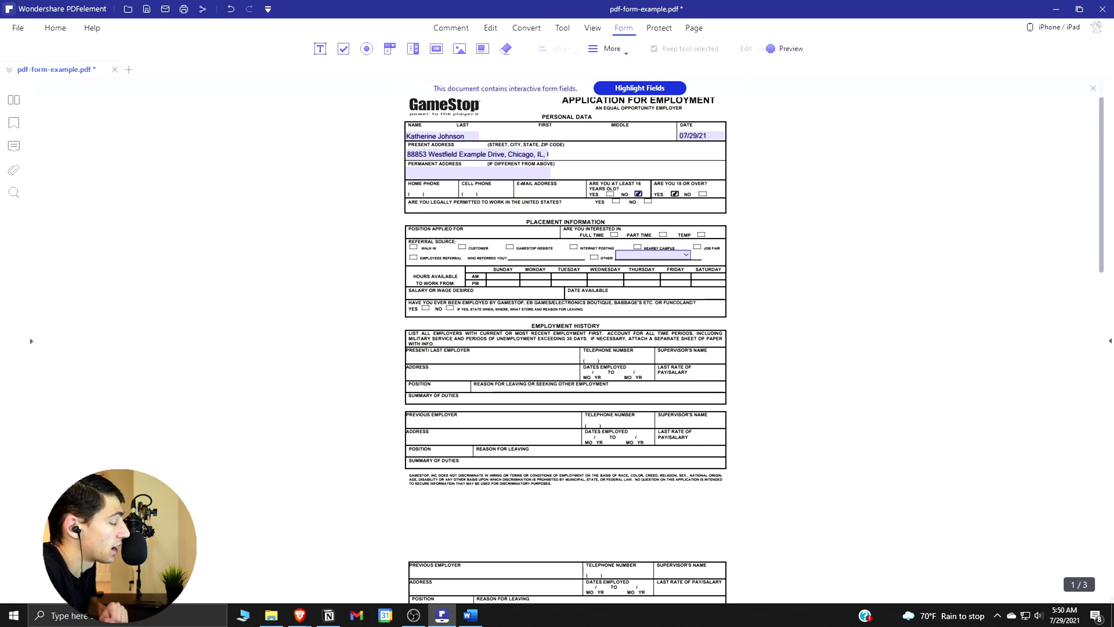